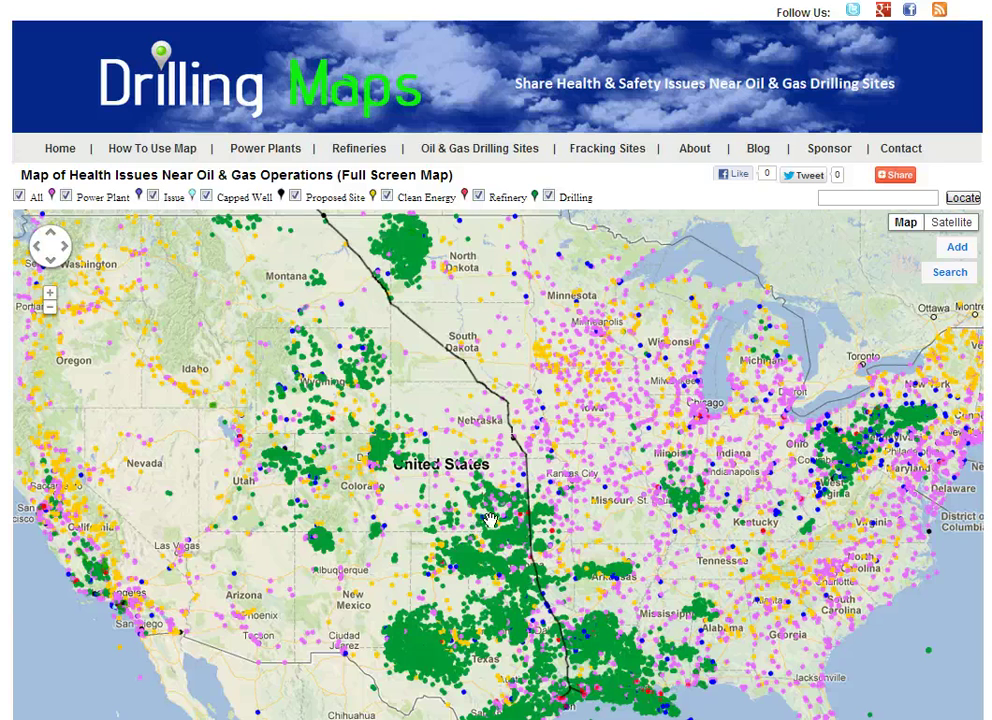
# - Check which fields the Search form offers, then close it without searching
pyautogui.click(948, 273)
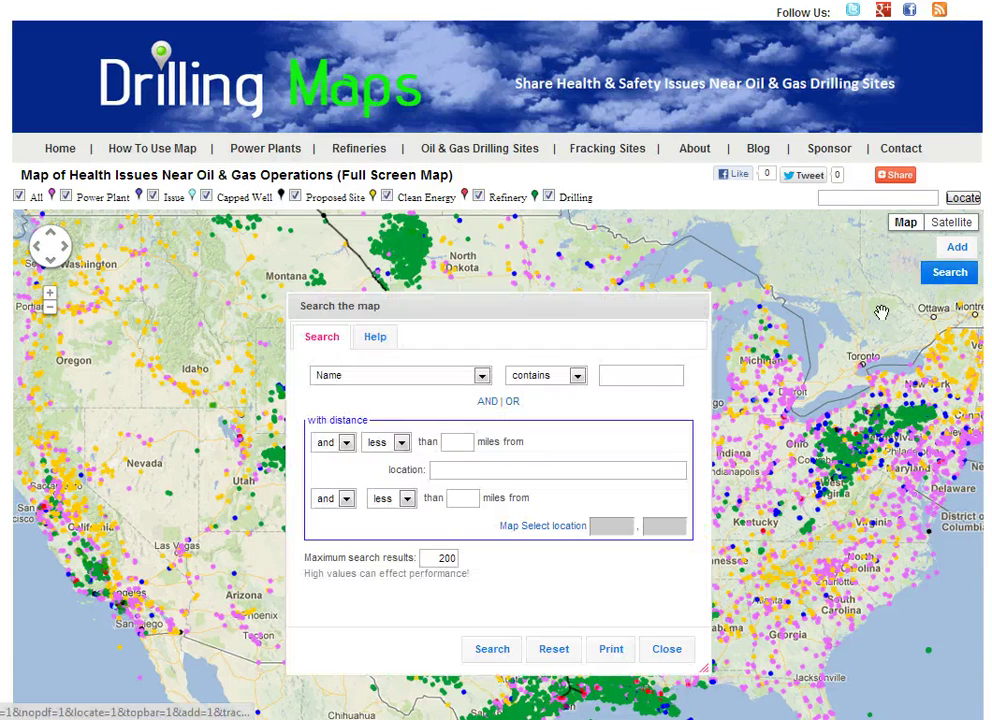
pyautogui.click(405, 377)
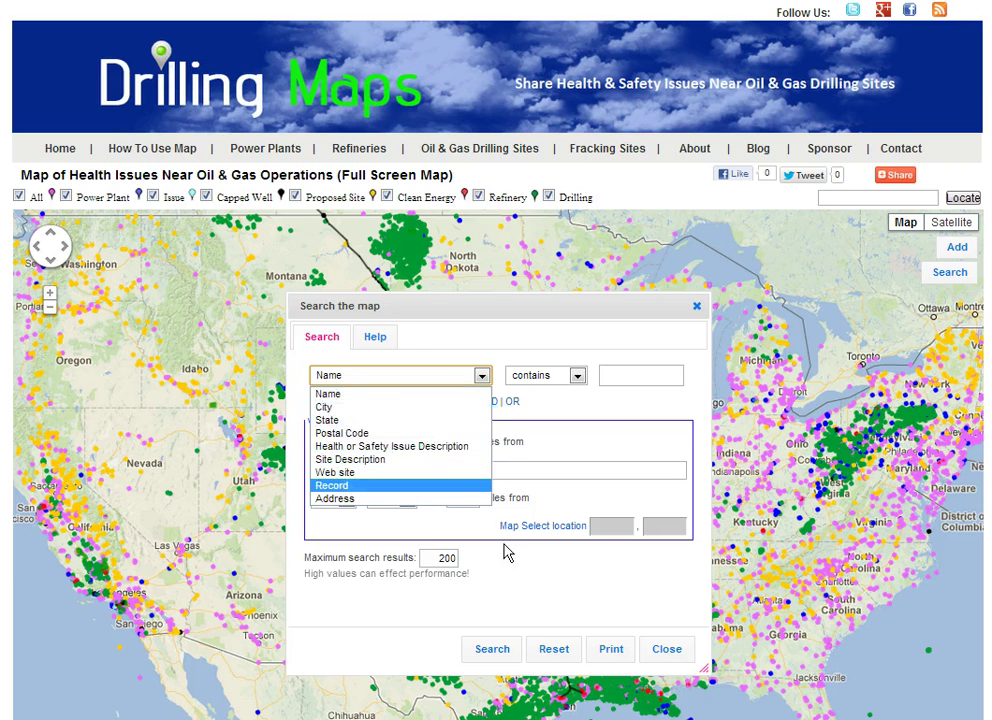
pyautogui.click(650, 654)
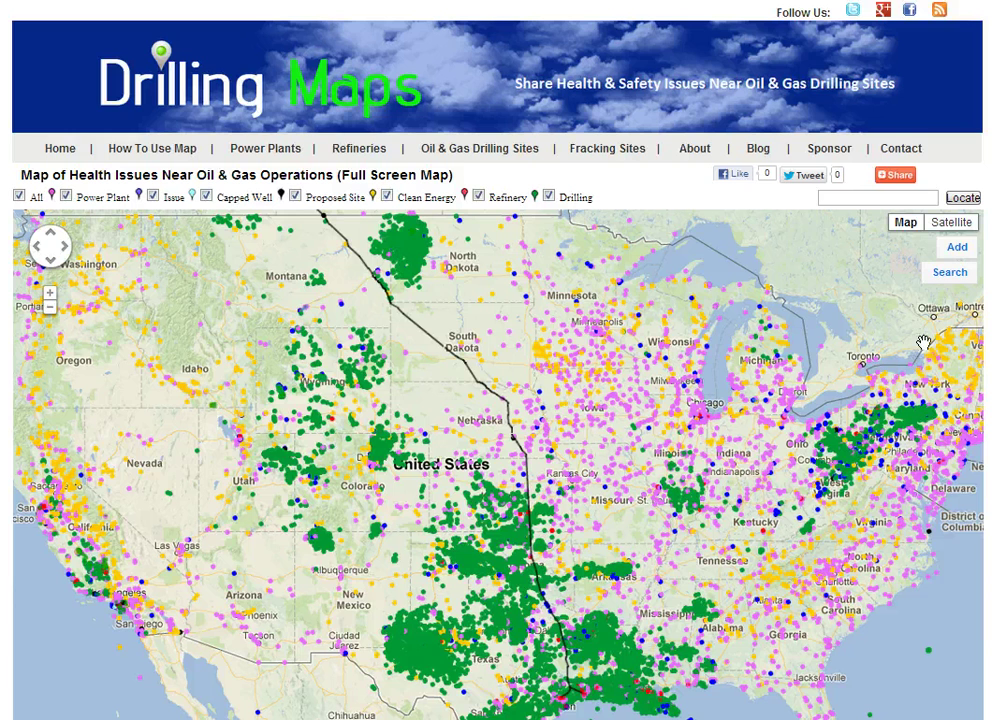
# - Browse the Add Entry form's health issue, description and media fields for YouTube ID and photo URL
pyautogui.click(958, 250)
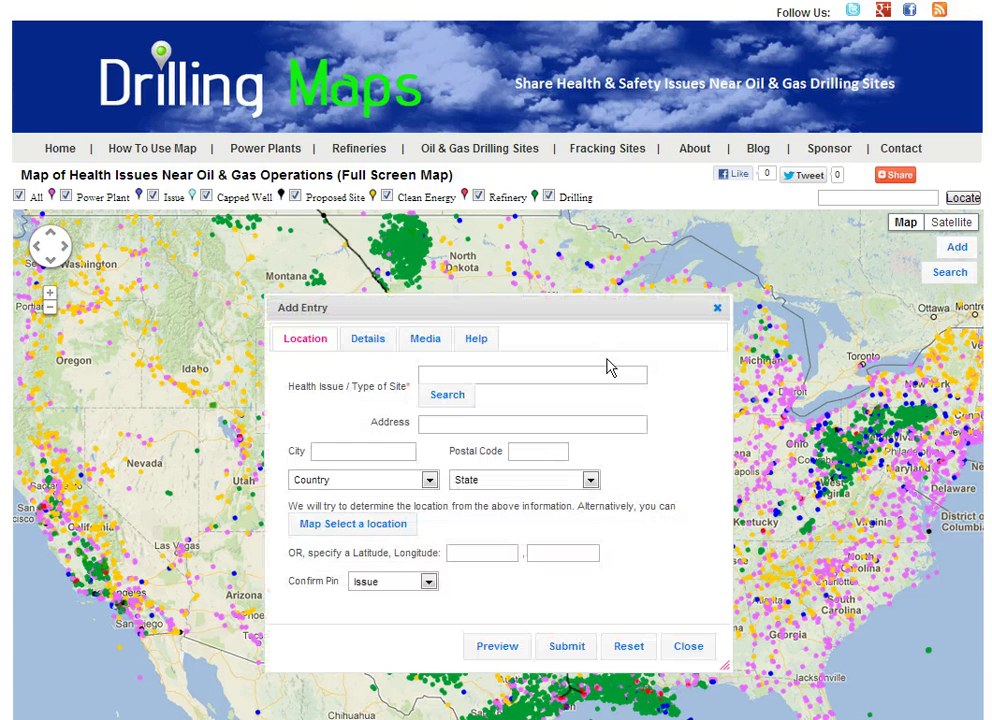
pyautogui.click(508, 374)
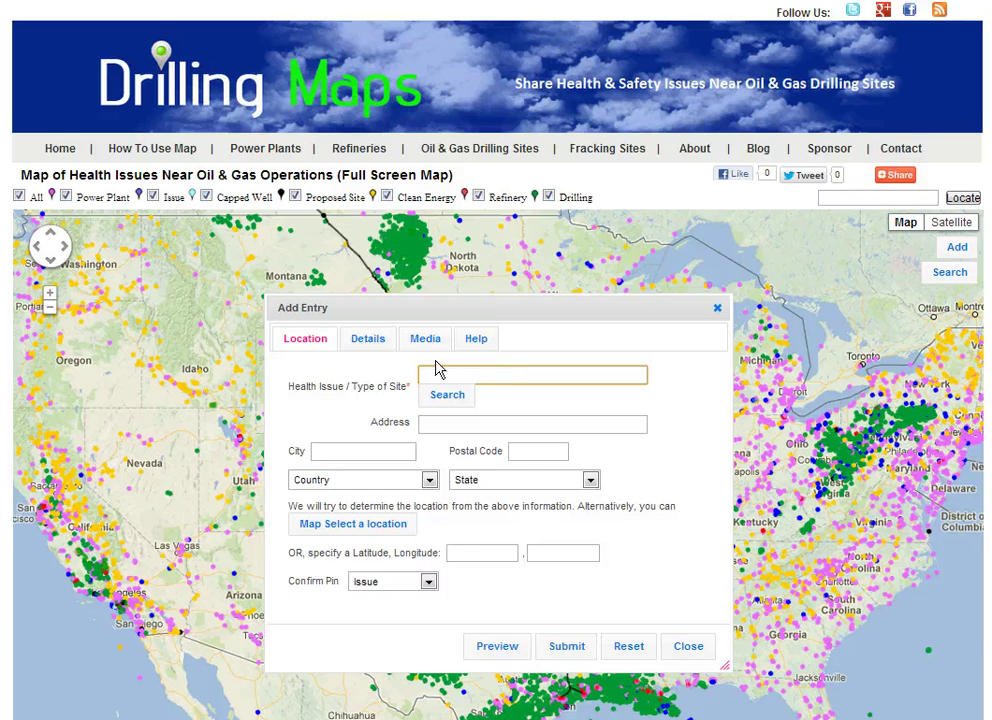
pyautogui.click(366, 338)
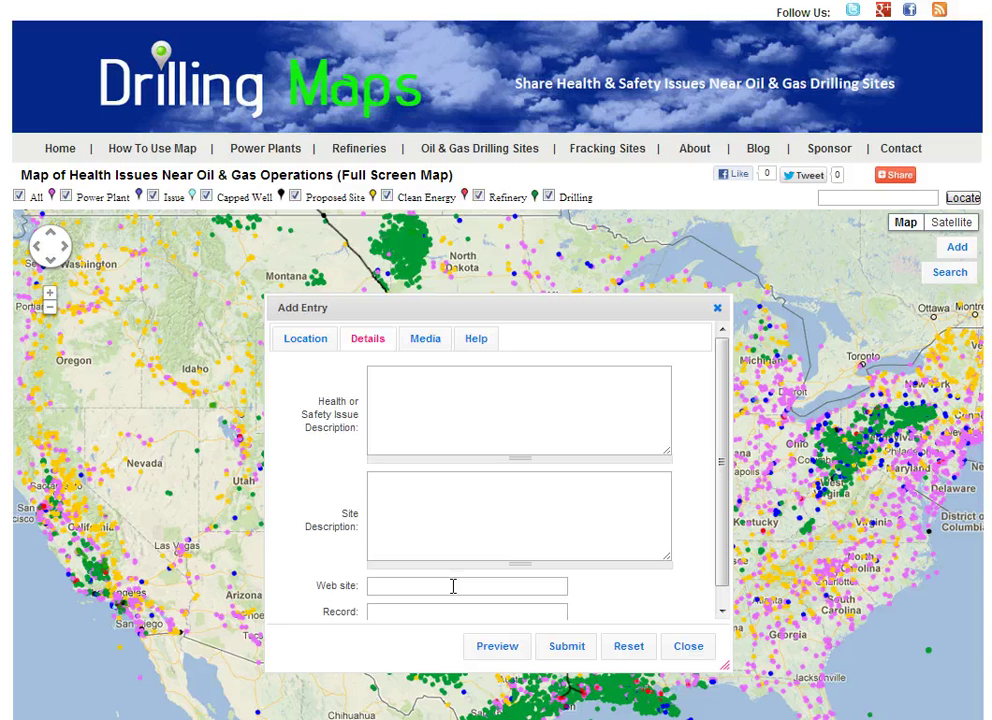
pyautogui.click(408, 346)
pyautogui.click(414, 531)
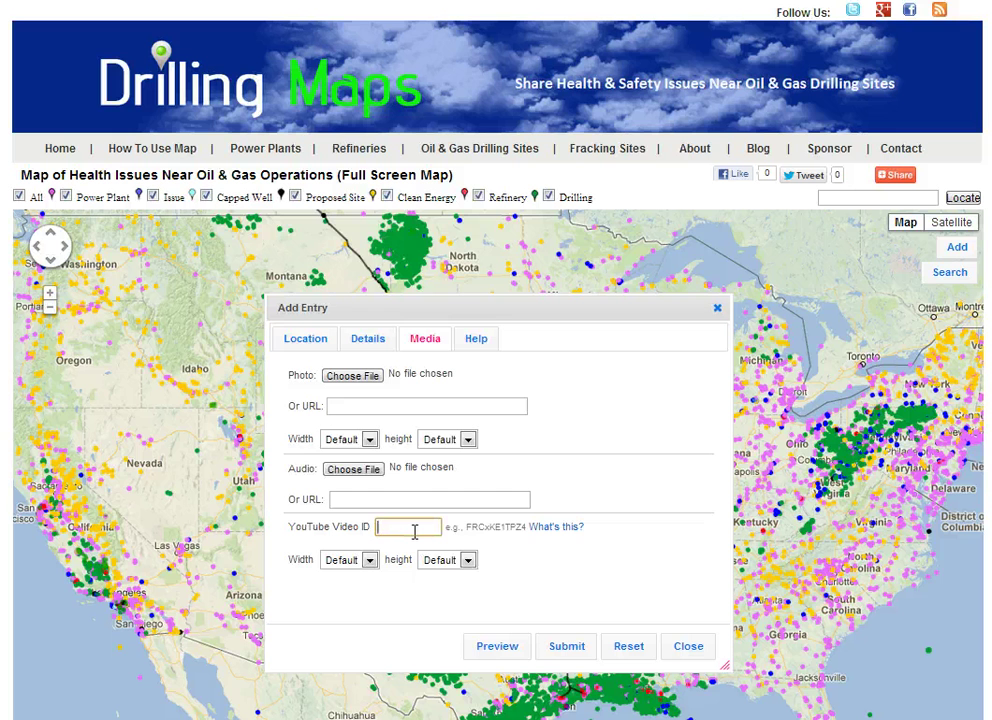
pyautogui.click(425, 406)
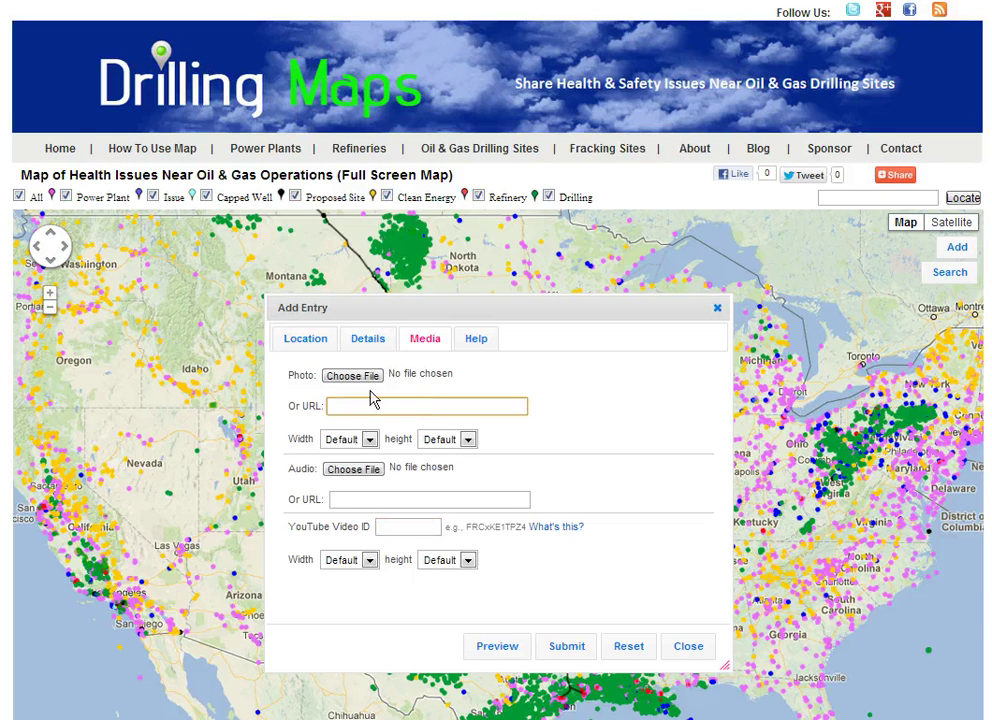
# - Review the entry's location pin types, keep Issue, and close the Add Entry form
pyautogui.click(327, 342)
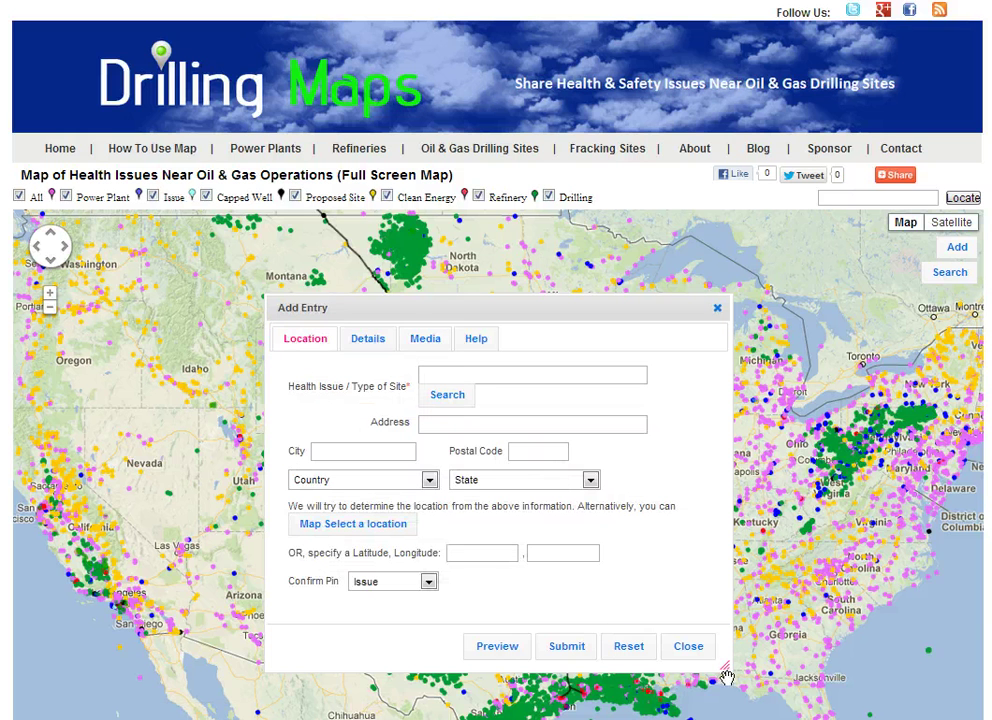
pyautogui.click(404, 587)
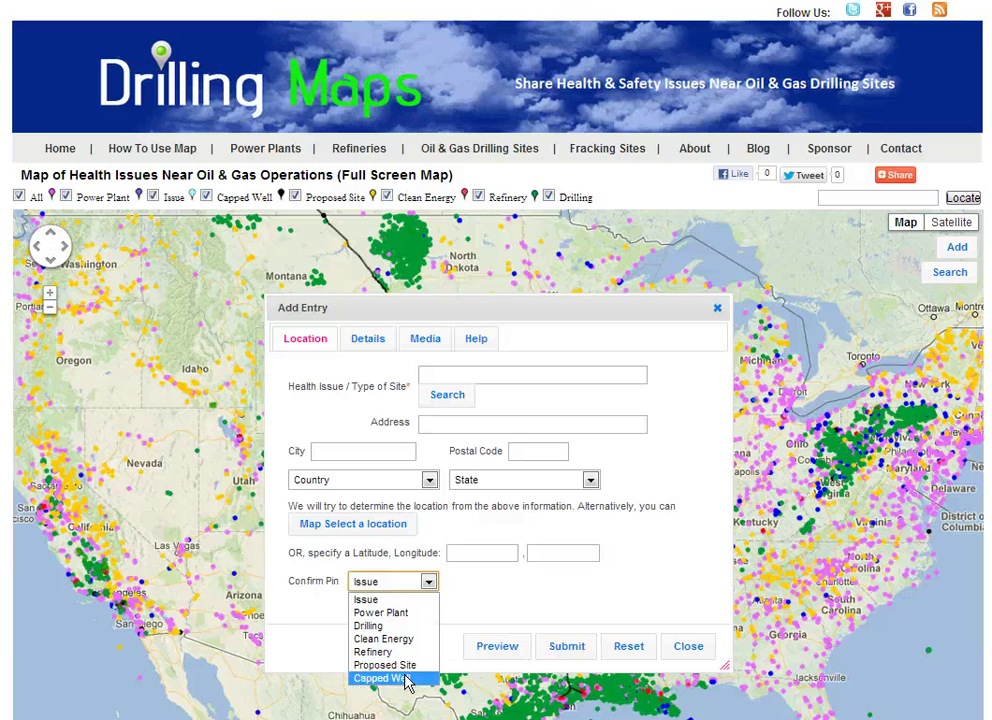
pyautogui.click(665, 614)
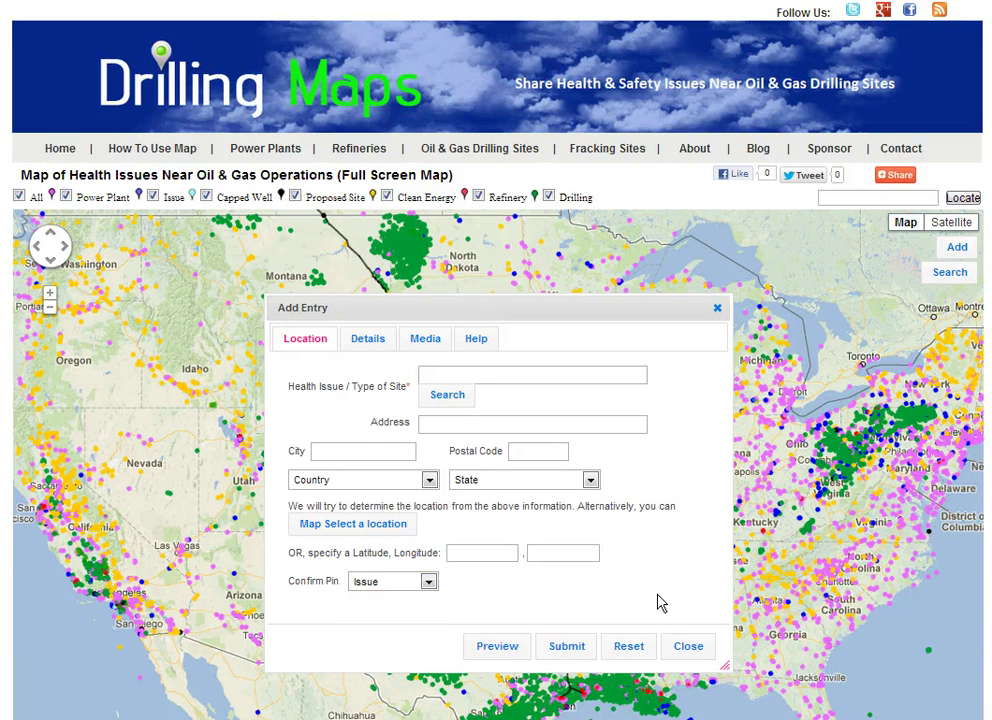
pyautogui.click(681, 648)
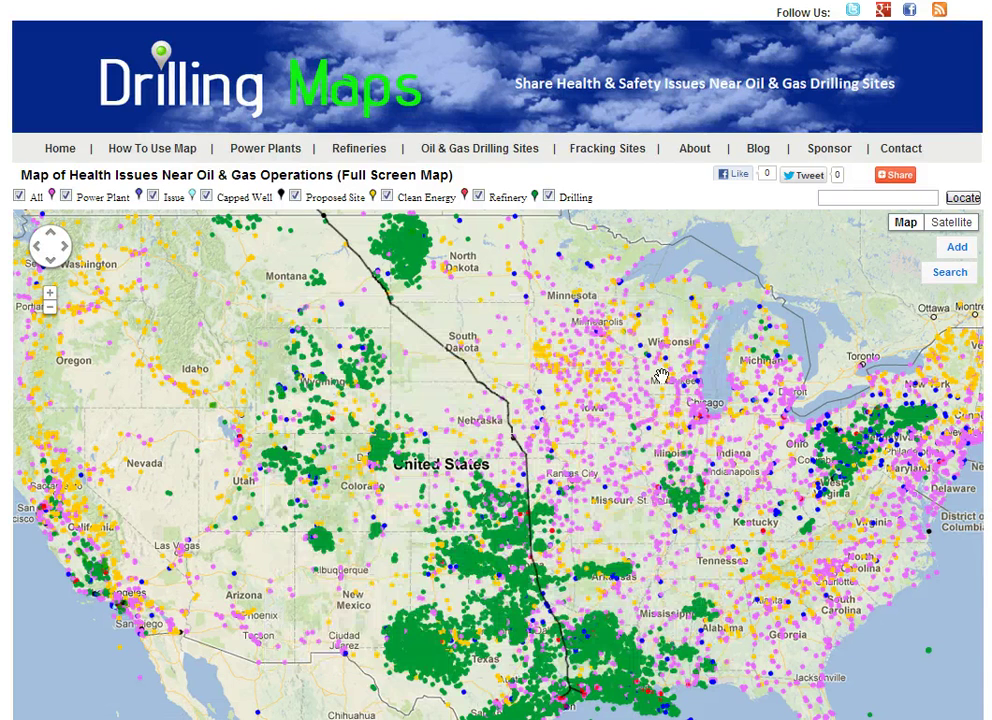
# - Locate 'colorado' and zoom into the Denver–Boulder–Longmont drilling sites
pyautogui.click(865, 199)
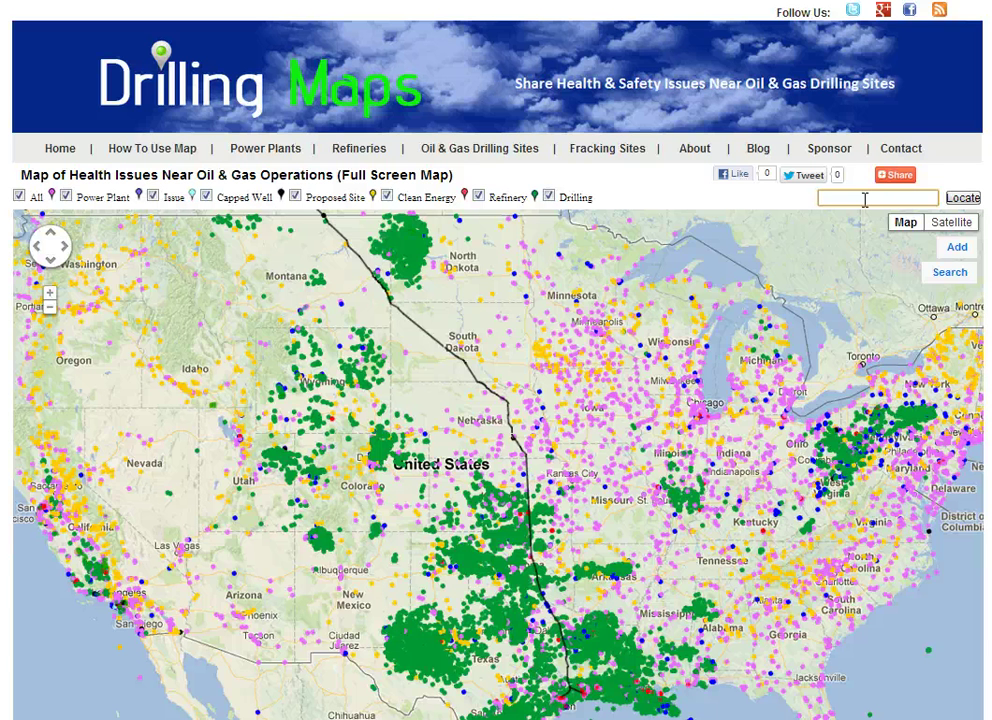
pyautogui.write('colorado')
pyautogui.click(958, 199)
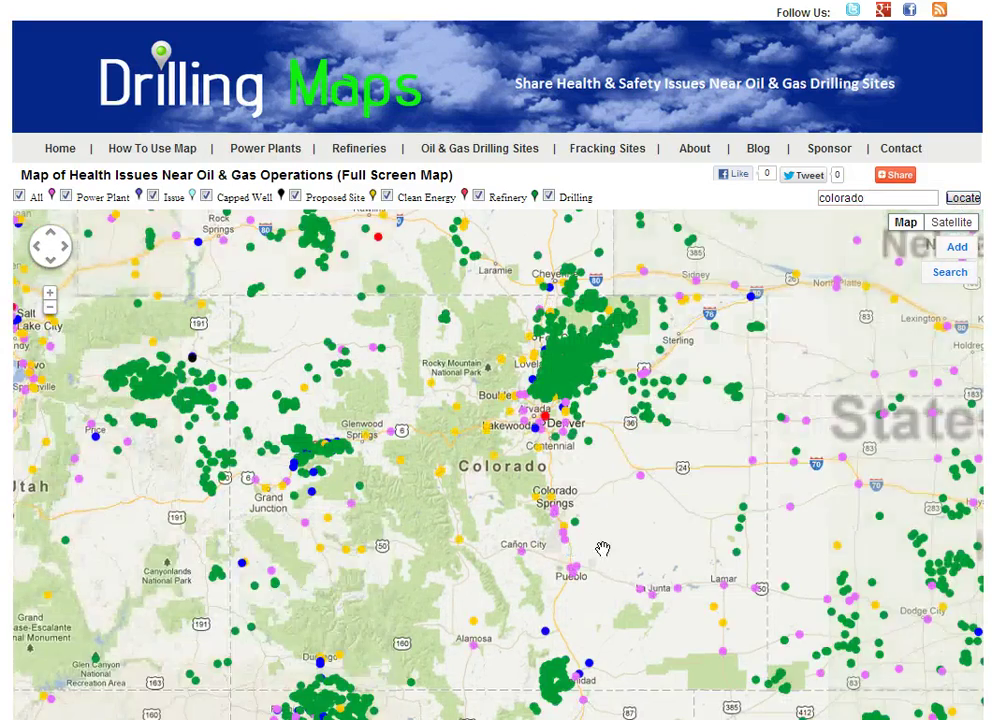
pyautogui.scroll(1, 603, 549)
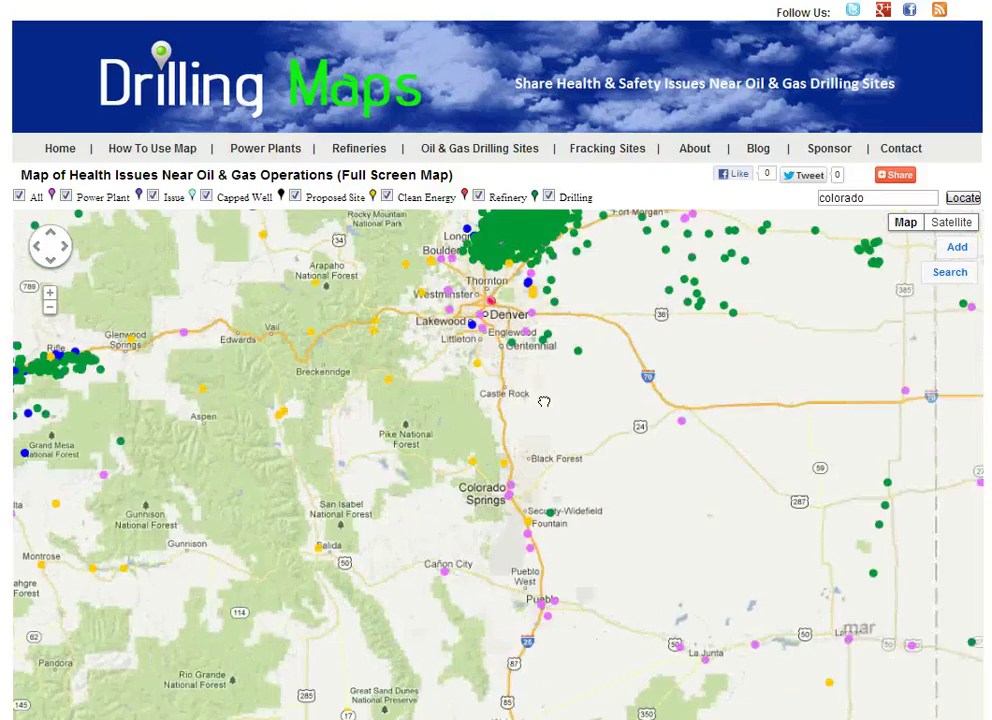
pyautogui.moveTo(544, 401); pyautogui.dragTo(582, 559)
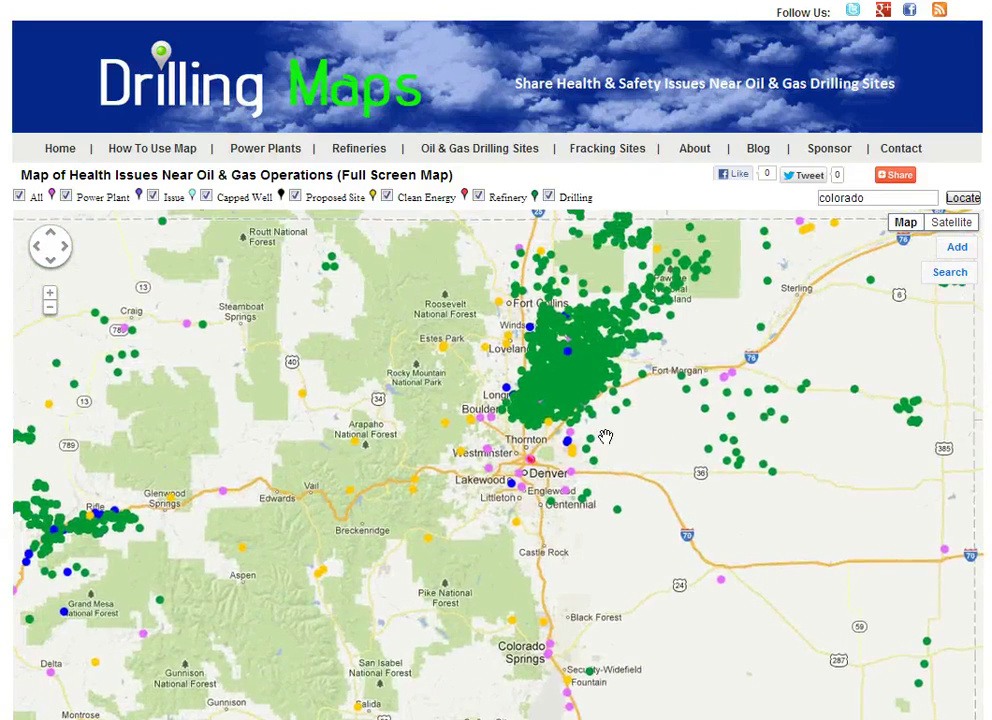
pyautogui.scroll(1, 605, 437)
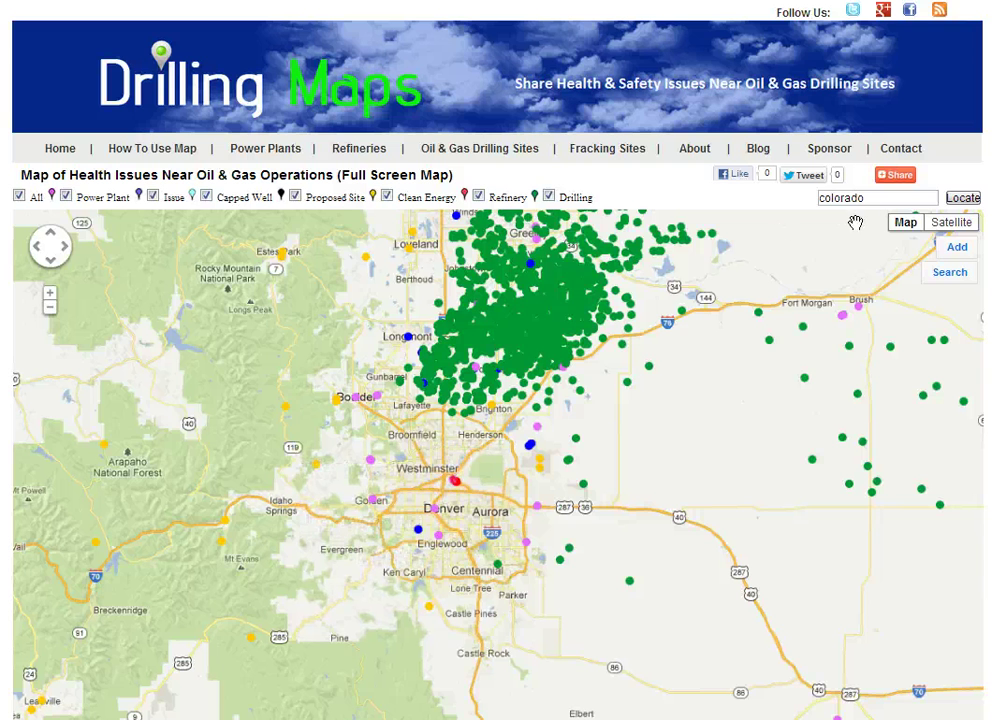
pyautogui.moveTo(934, 197); pyautogui.dragTo(731, 188)
# - Locate 'los angeles' and zoom in around Culver City and Crenshaw
pyautogui.write('los a')
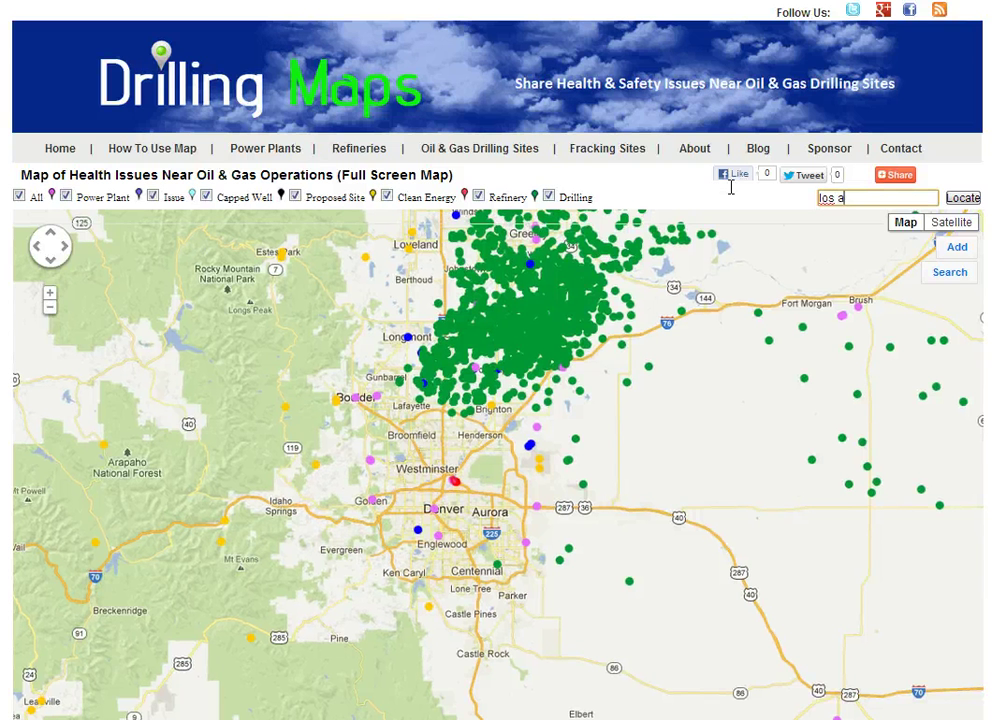
pyautogui.write('ngeles')
pyautogui.click(966, 198)
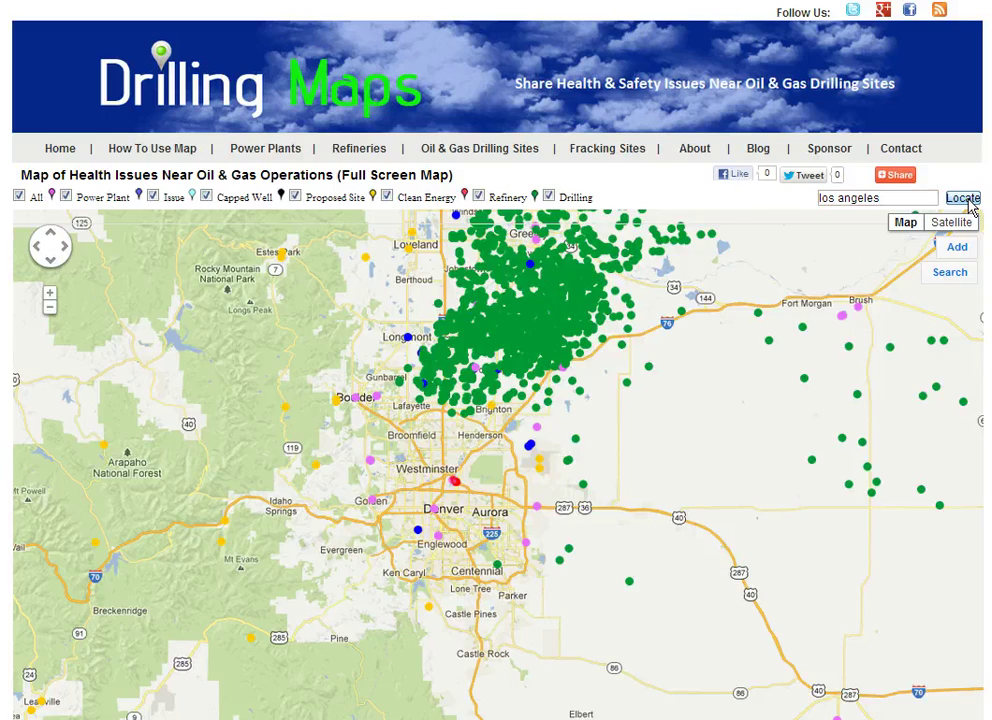
pyautogui.scroll(1, 509, 525)
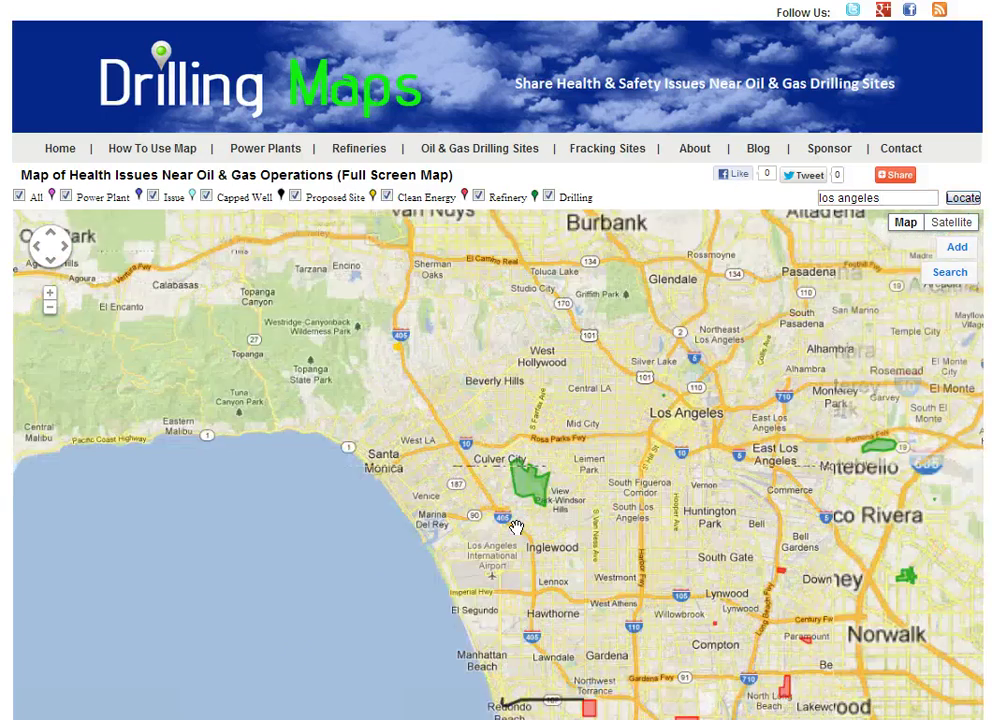
pyautogui.scroll(1, 525, 520)
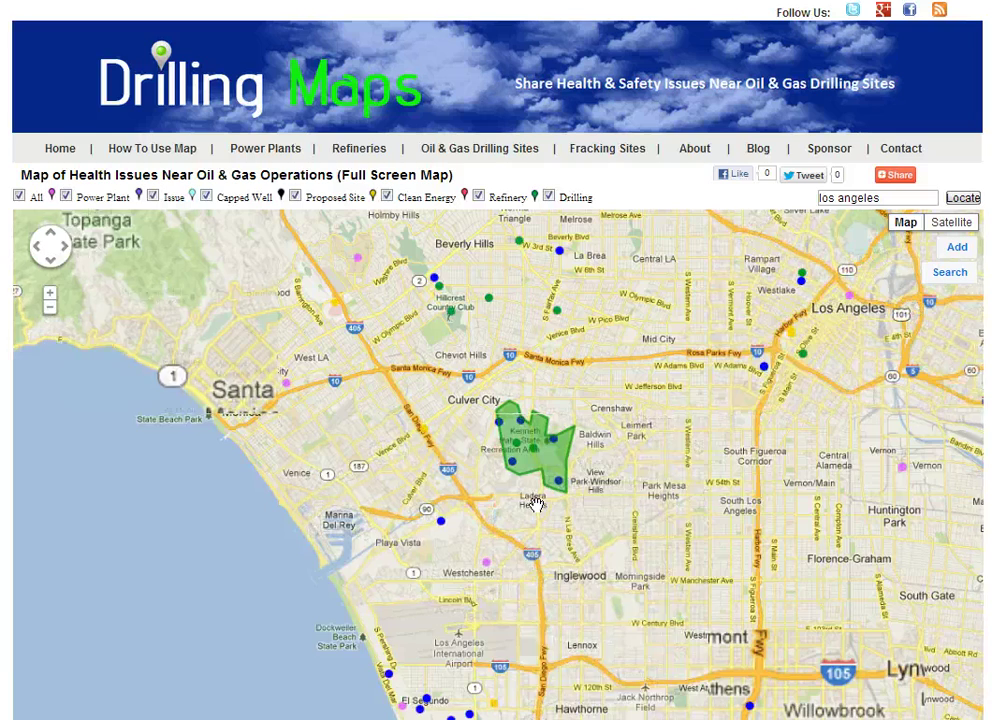
pyautogui.scroll(2, 536, 504)
pyautogui.moveTo(507, 411); pyautogui.dragTo(515, 606)
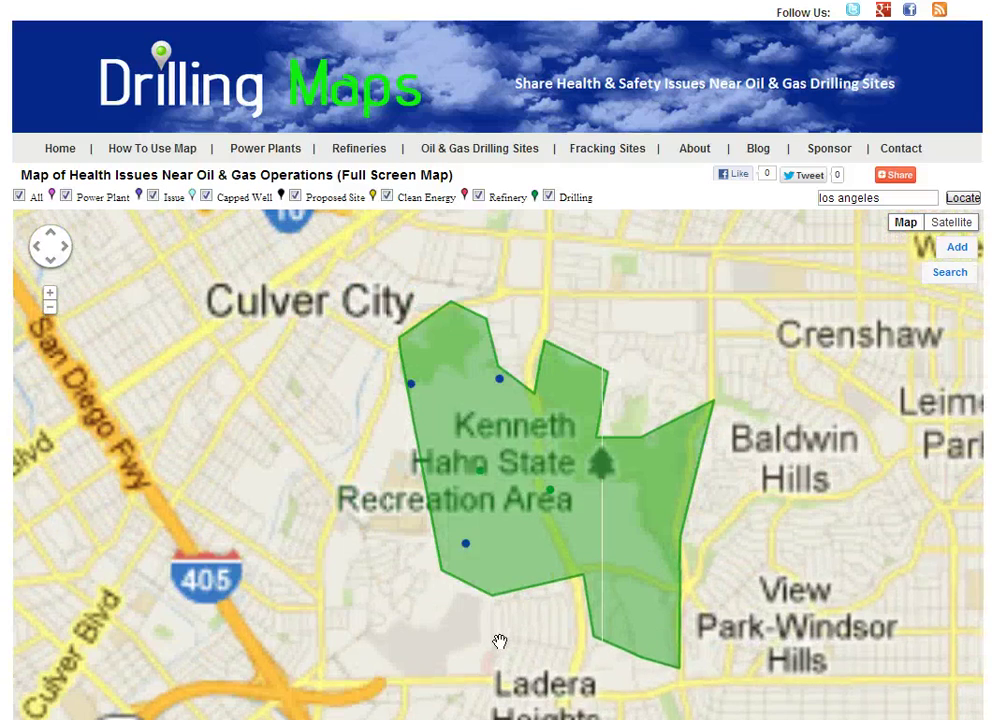
# - Open the Bogus Fracking Safety Study and Call for Ban on Fracking Protest site popups
pyautogui.click(465, 543)
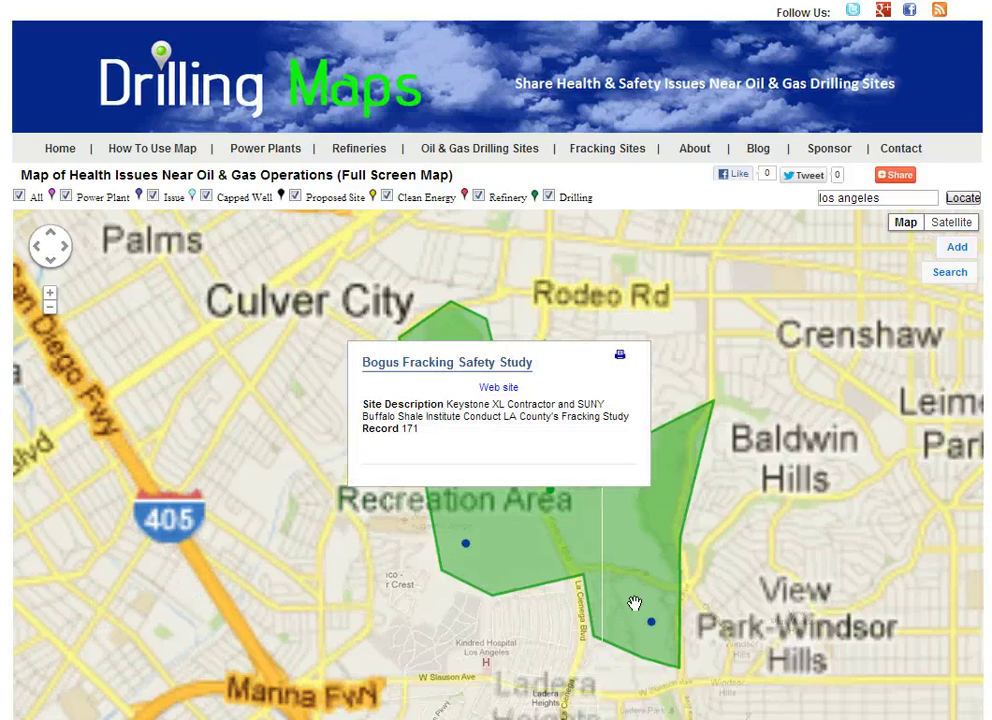
pyautogui.click(649, 624)
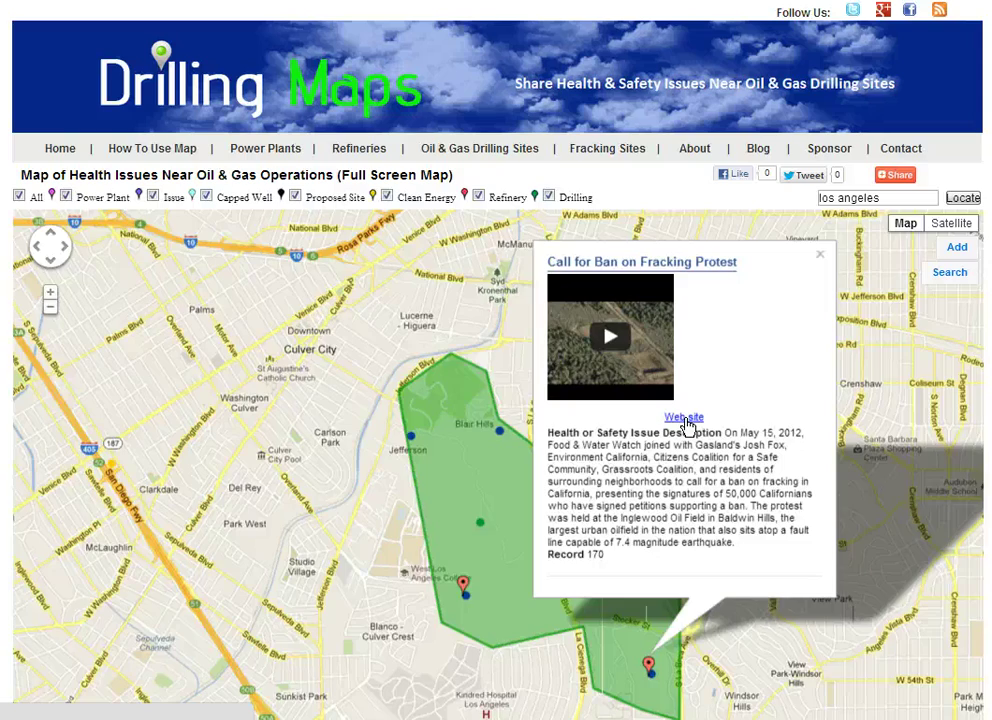
pyautogui.scroll(-2, 348, 476)
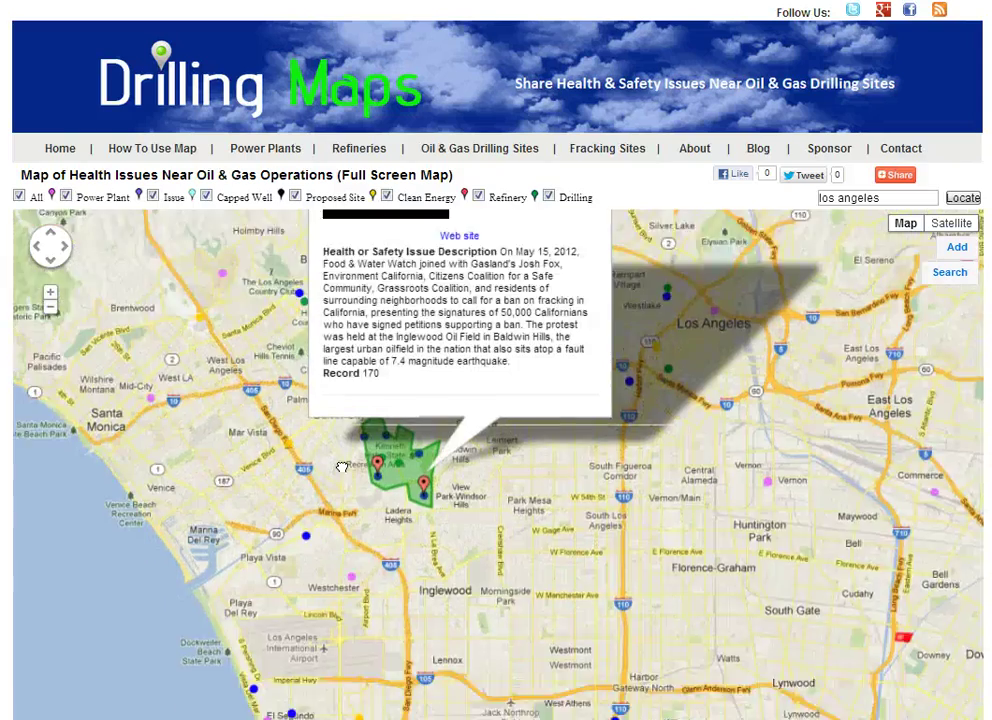
# - Move to Hermosa Beach and open the Proposed Slant Oil Drilling Site marker near 7th St
pyautogui.press('Down')
pyautogui.scroll(1, 378, 432)
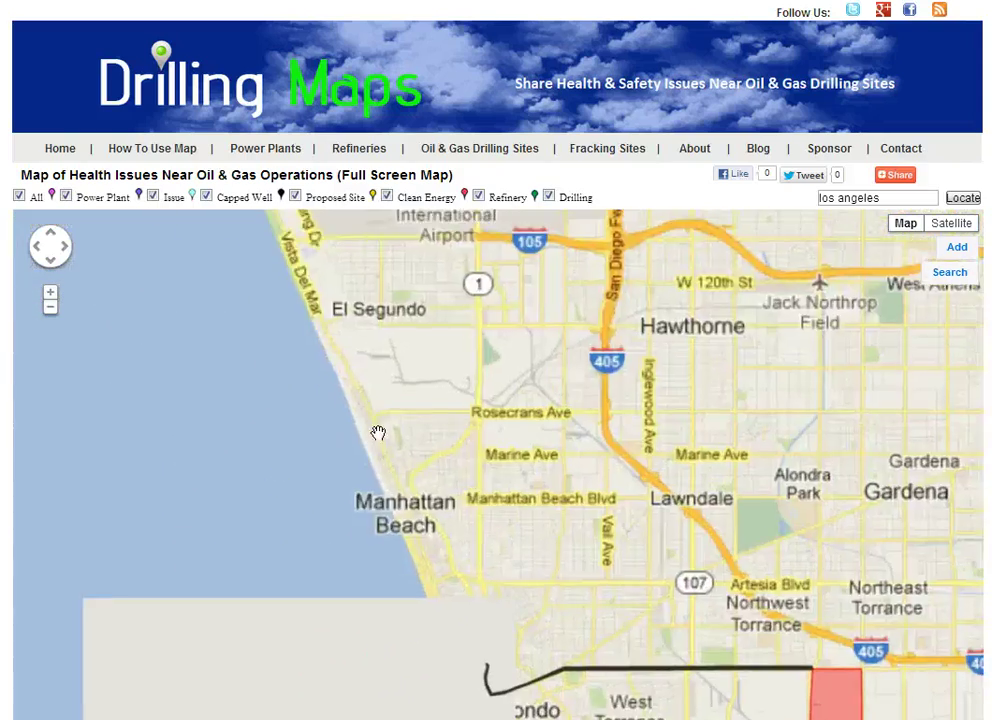
pyautogui.press('Up')
pyautogui.moveTo(368, 381); pyautogui.dragTo(458, 523)
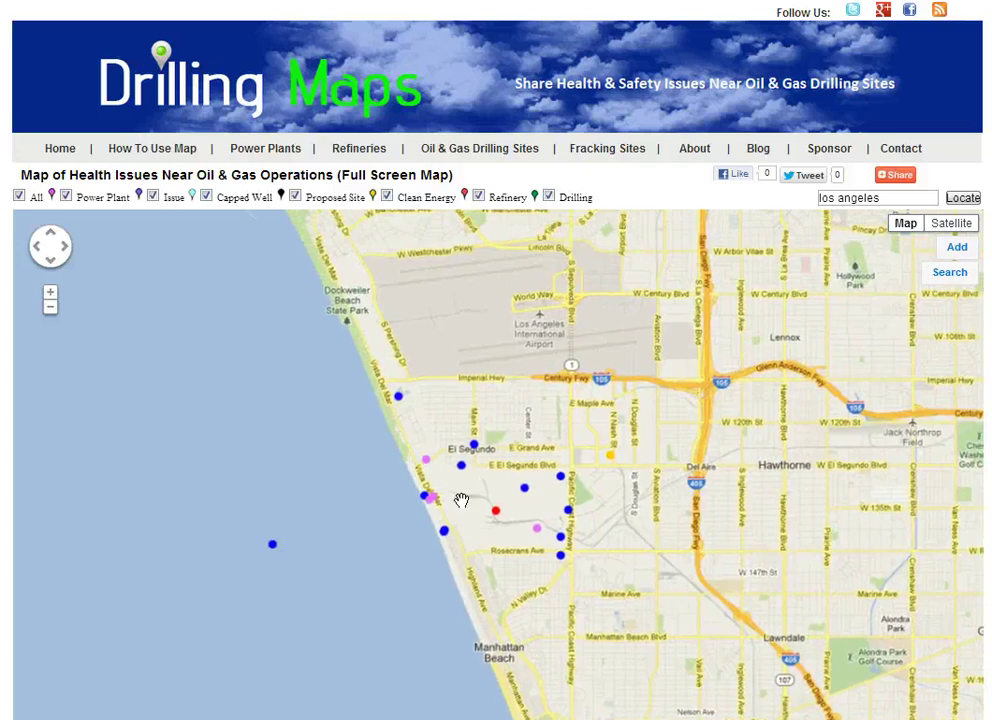
pyautogui.press('Down')
pyautogui.press('Right')
pyautogui.press('Down')
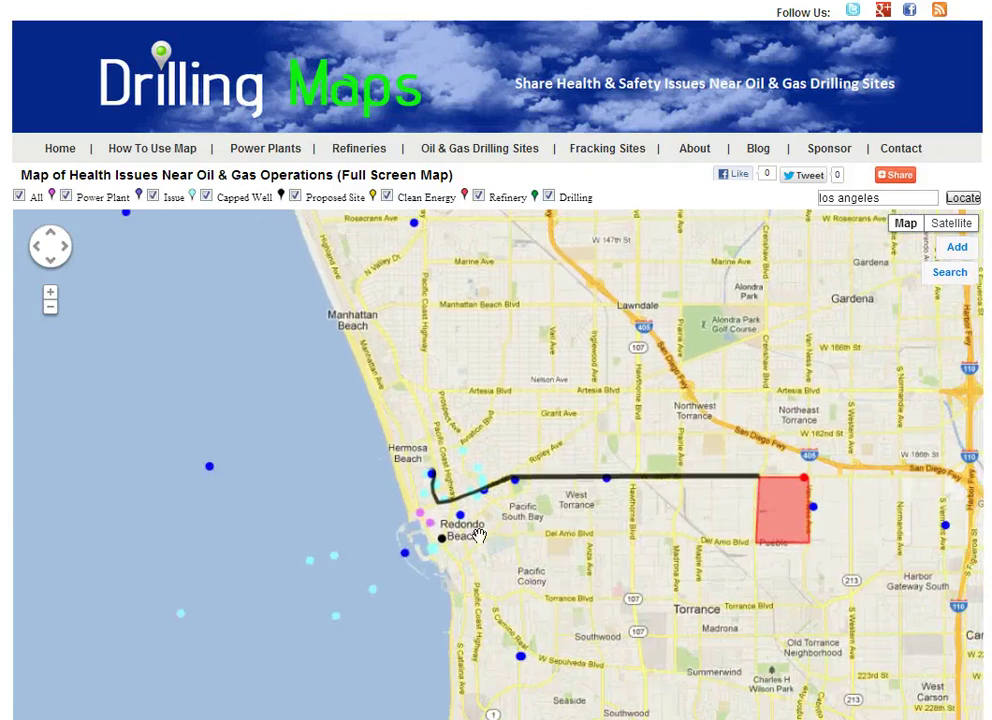
pyautogui.scroll(1, 330, 392)
pyautogui.scroll(1, 318, 394)
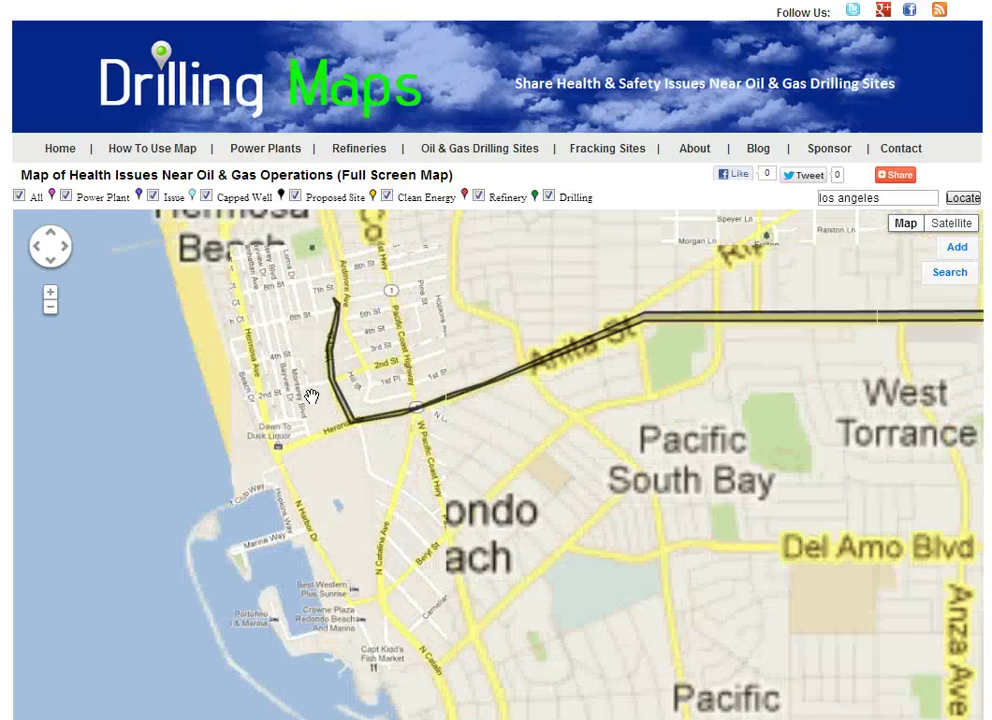
pyautogui.press('Up')
pyautogui.press('Left')
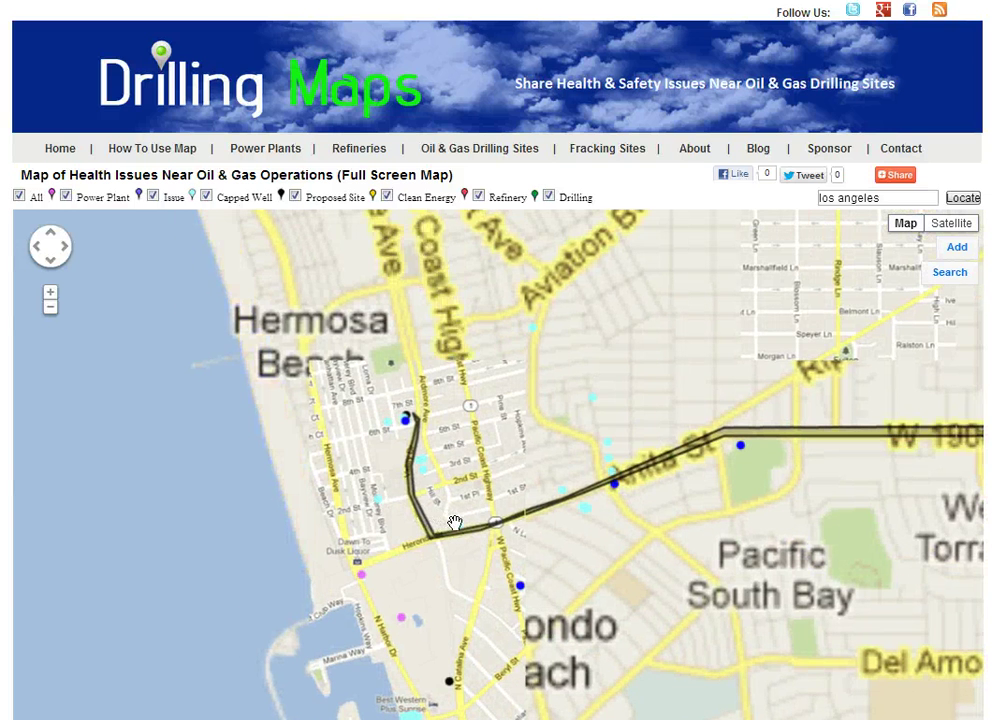
pyautogui.click(406, 419)
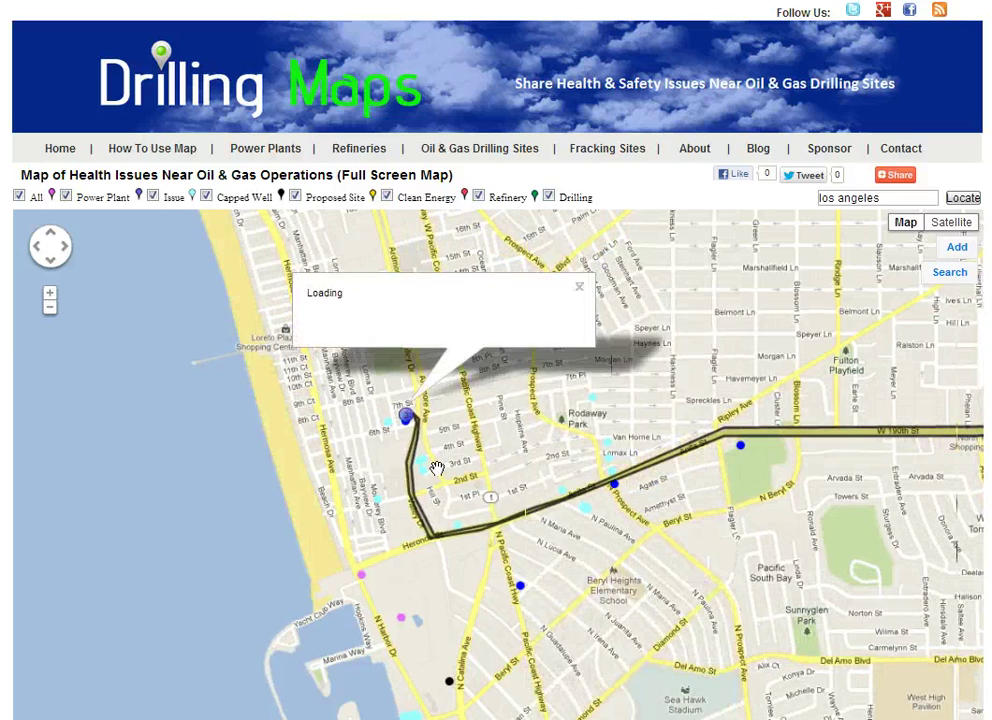